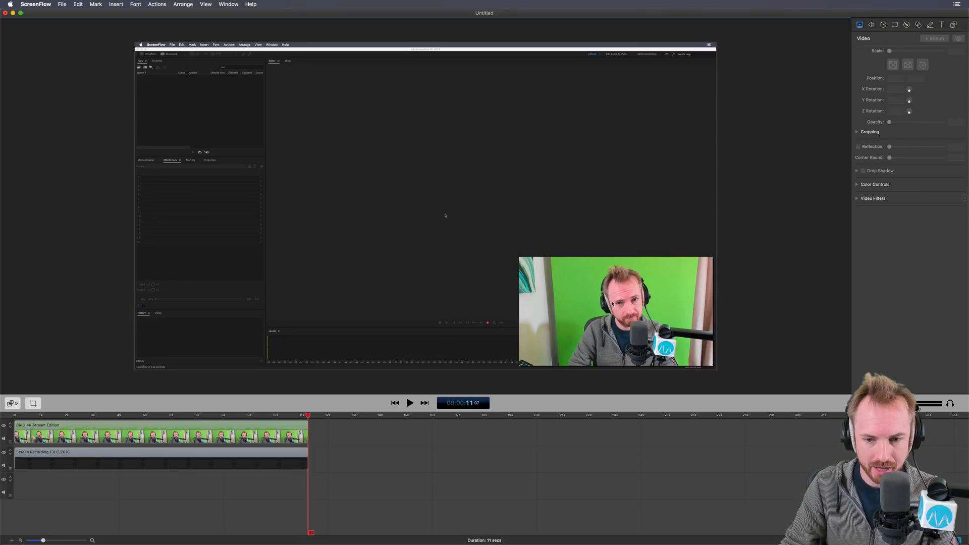
Step: Apply the saved keying-and-placement video style preset to the webcam clip and rewind the playhead
click(159, 435)
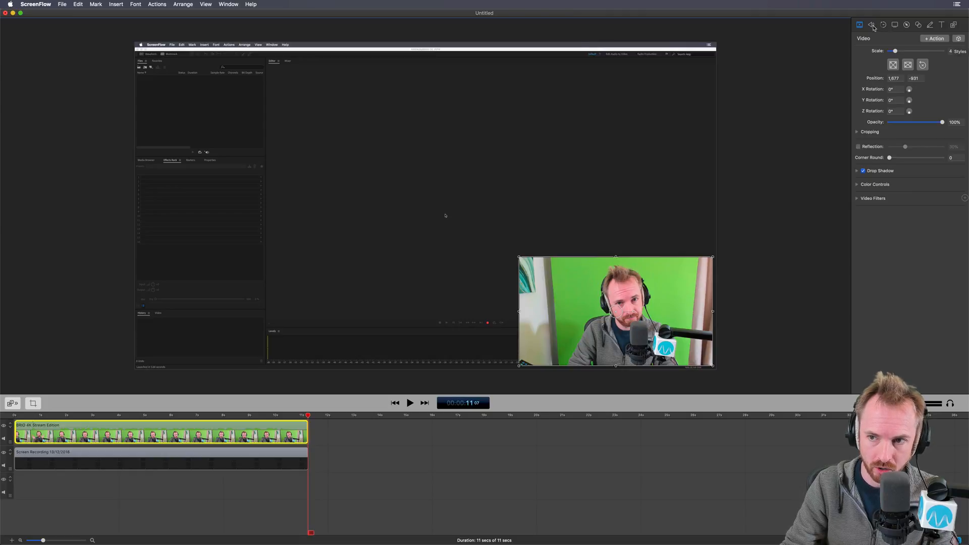
click(958, 38)
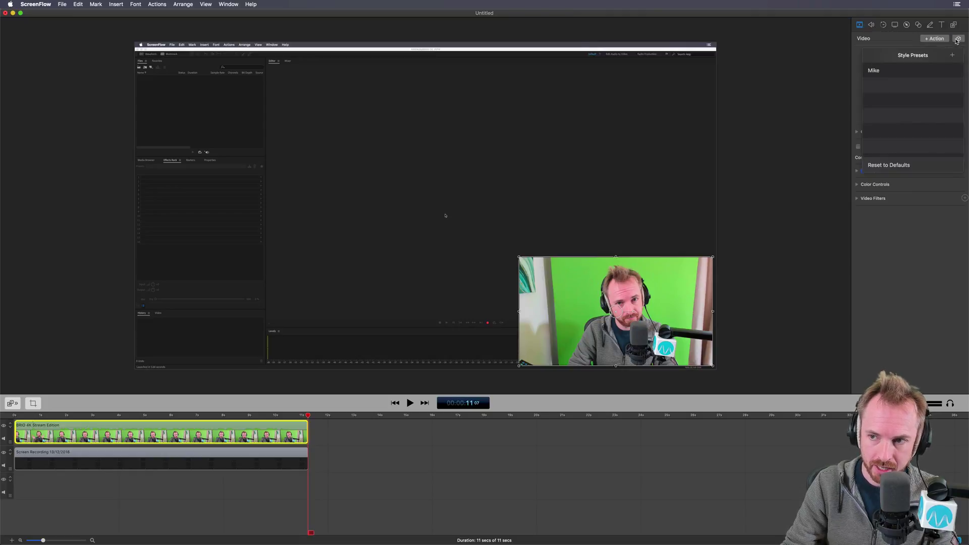
click(883, 72)
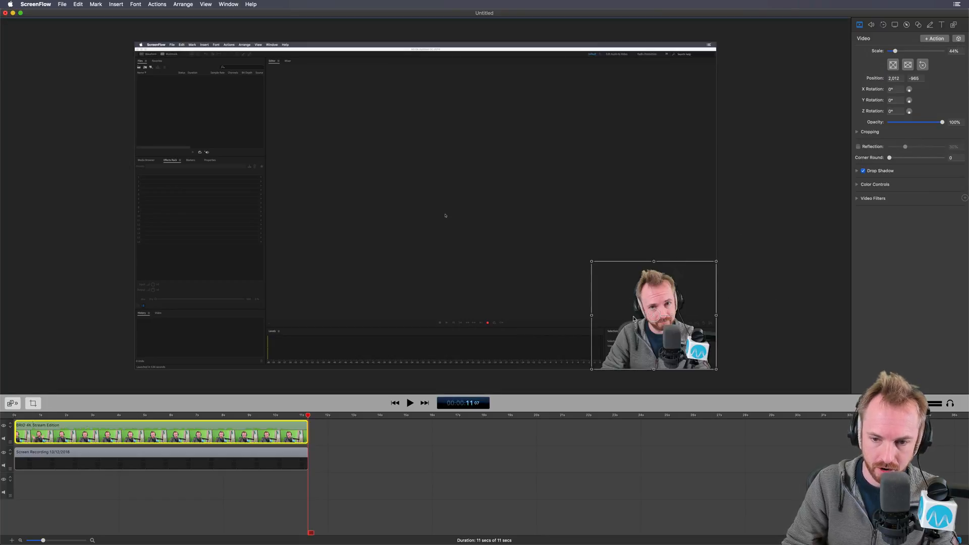
click(781, 311)
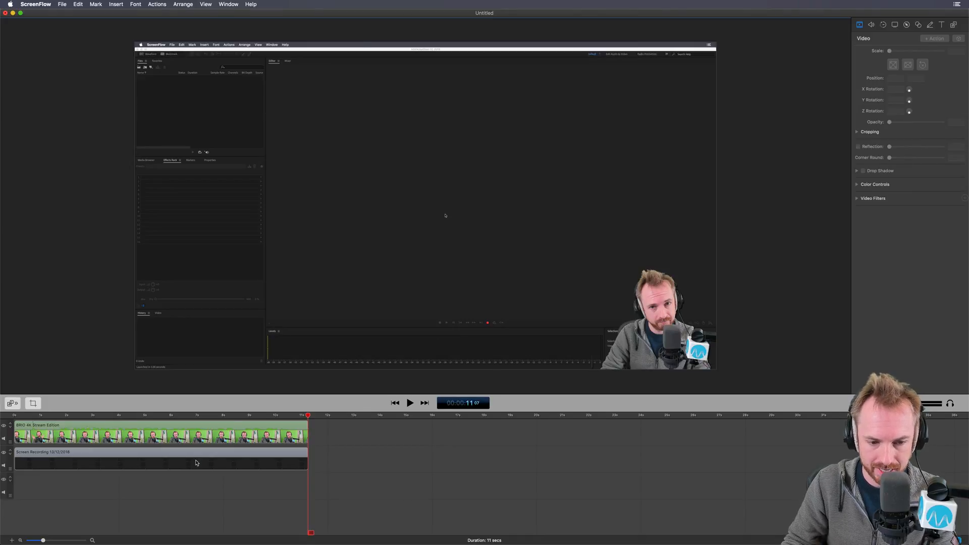
drag(265, 416, 14, 415)
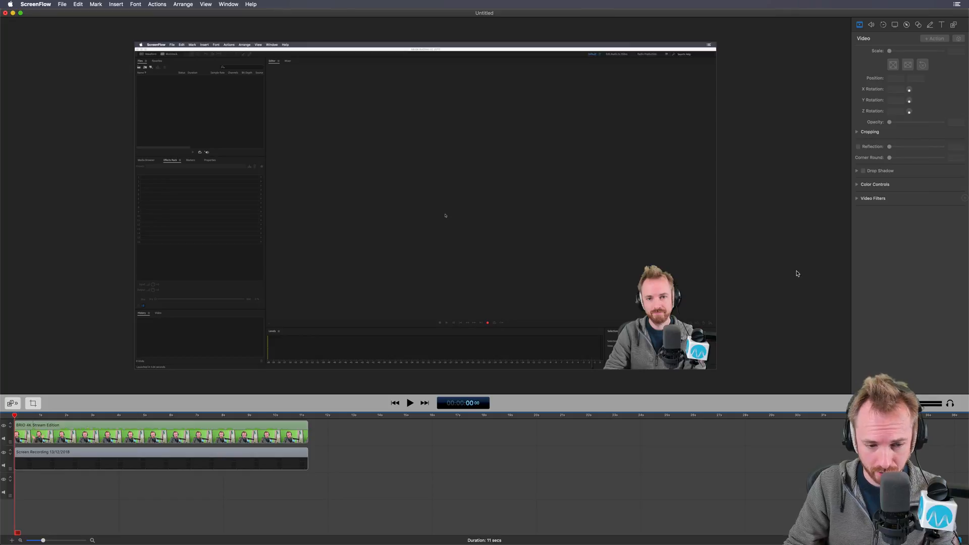
Step: Show the webcam clip's Audio properties with its empty Audio Filters list expanded
click(871, 28)
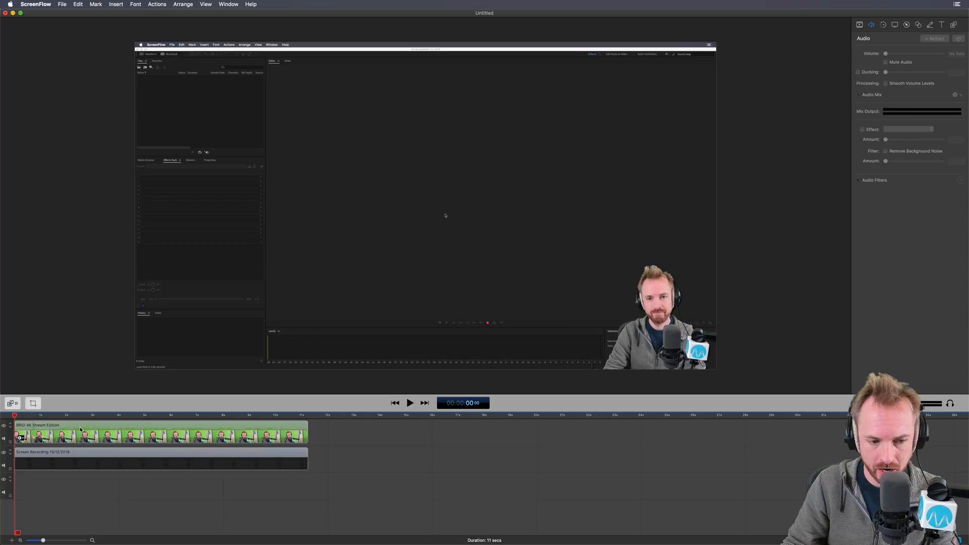
click(44, 435)
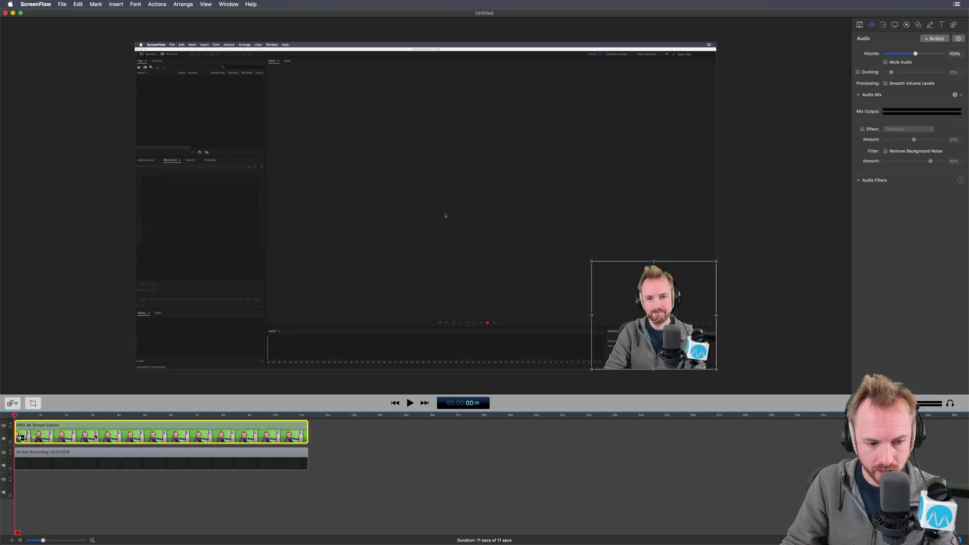
click(859, 181)
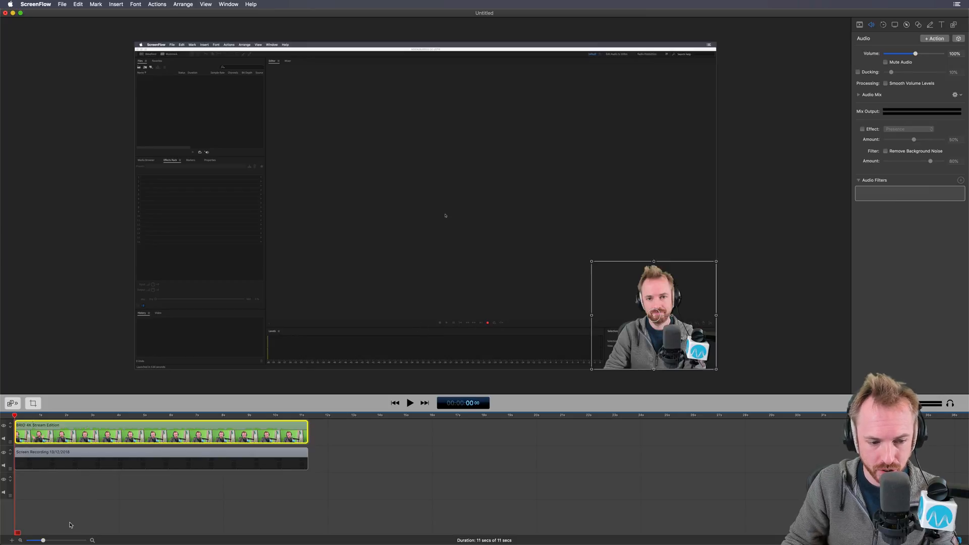
Step: Preview the clip, then apply the saved audio style preset adding delay, dynamics and limiter filters
click(70, 540)
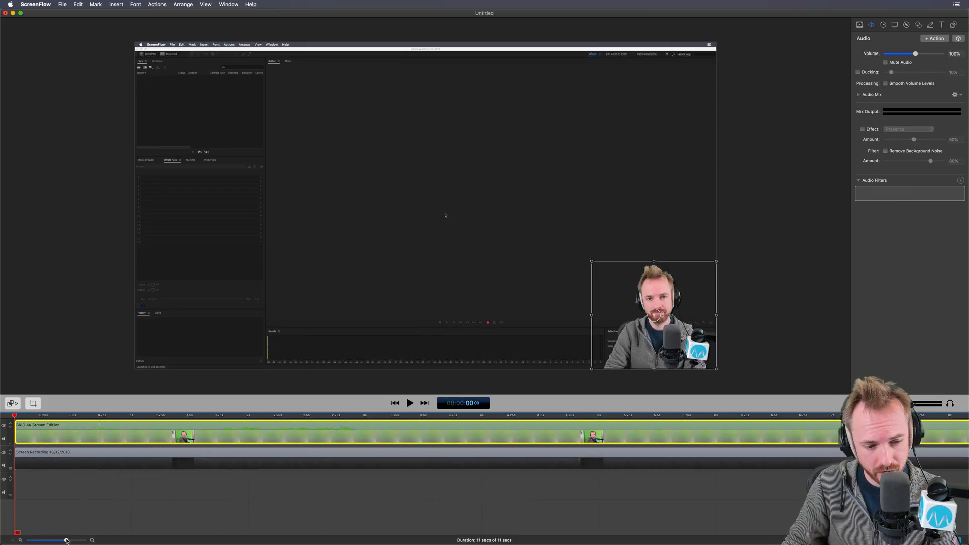
click(133, 415)
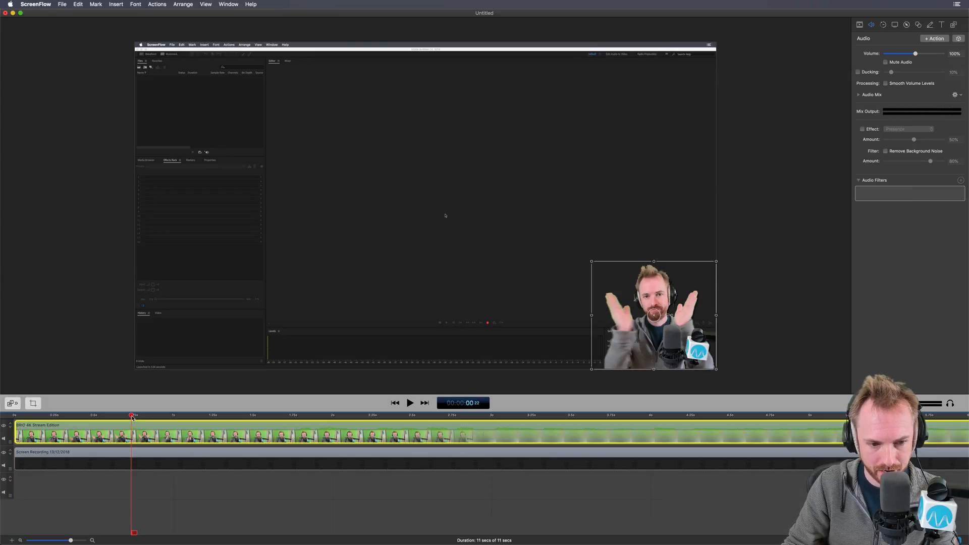
drag(133, 416, 142, 416)
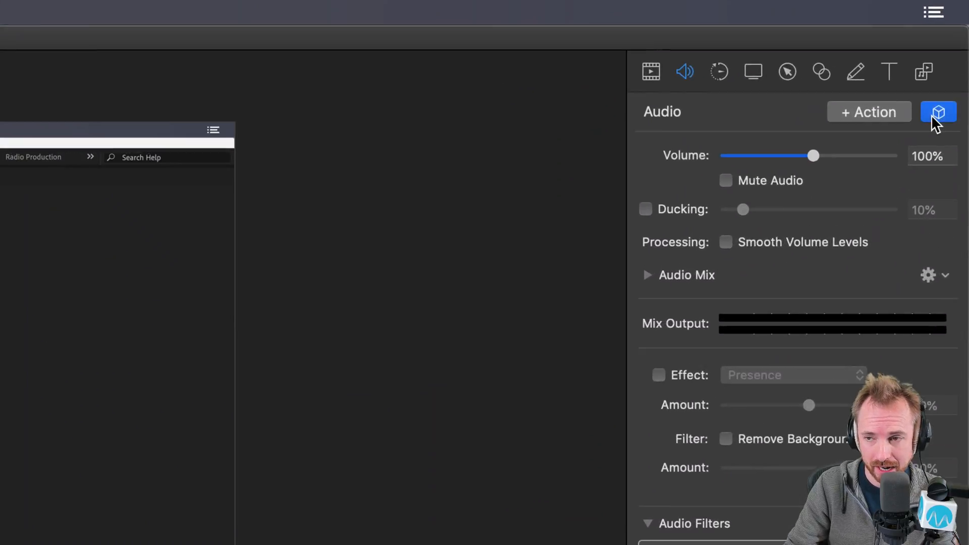
click(958, 38)
click(760, 210)
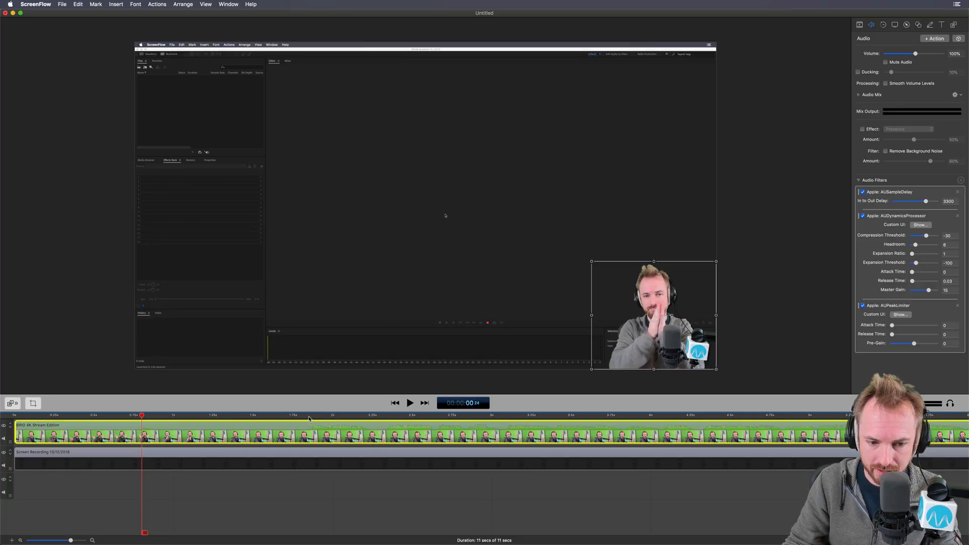
Step: Undo the audio filter chain, preview the unfiltered clip, and bring up the export settings
click(310, 418)
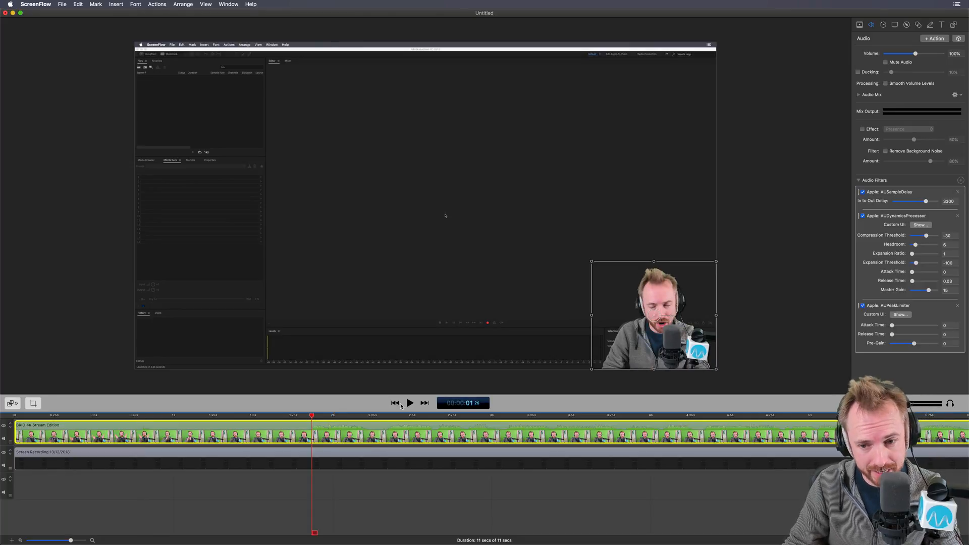
key(space)
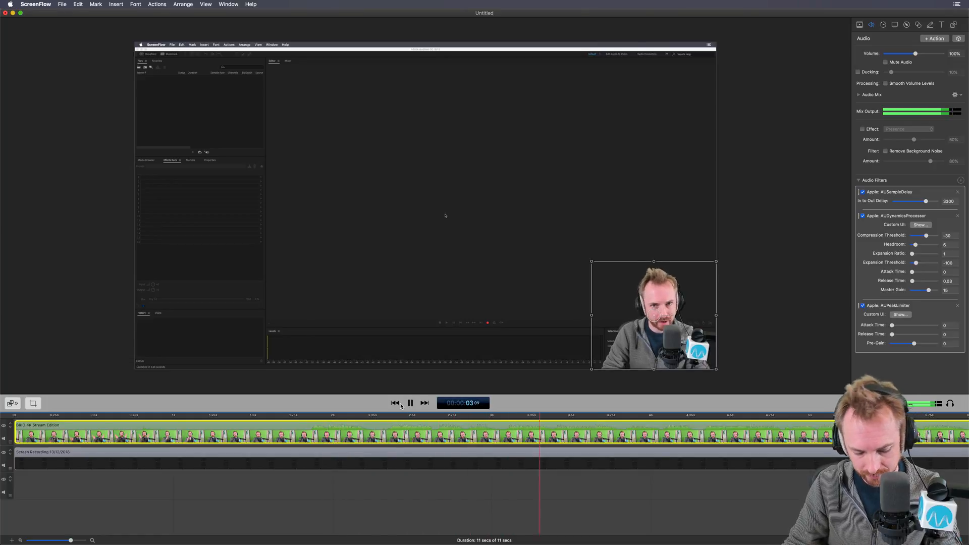
key(space)
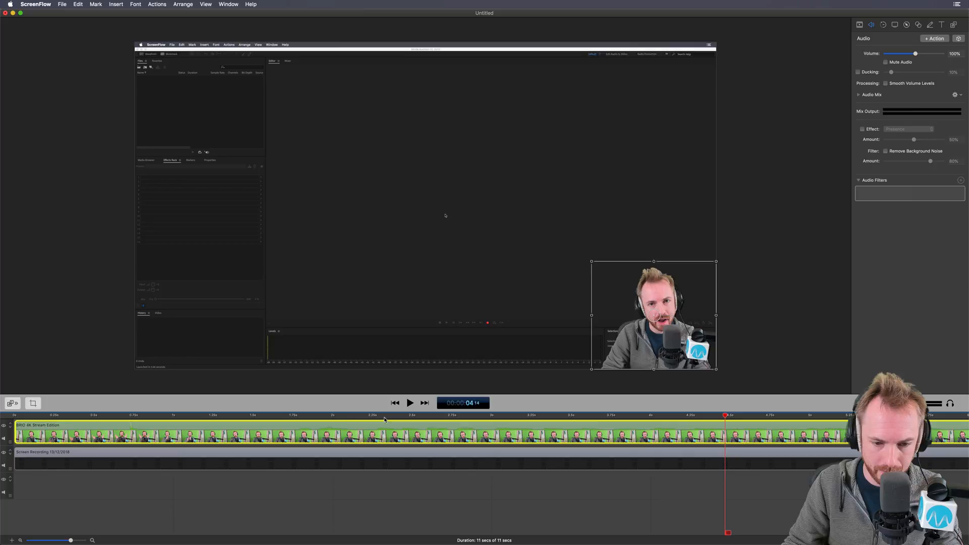
click(356, 416)
key(space)
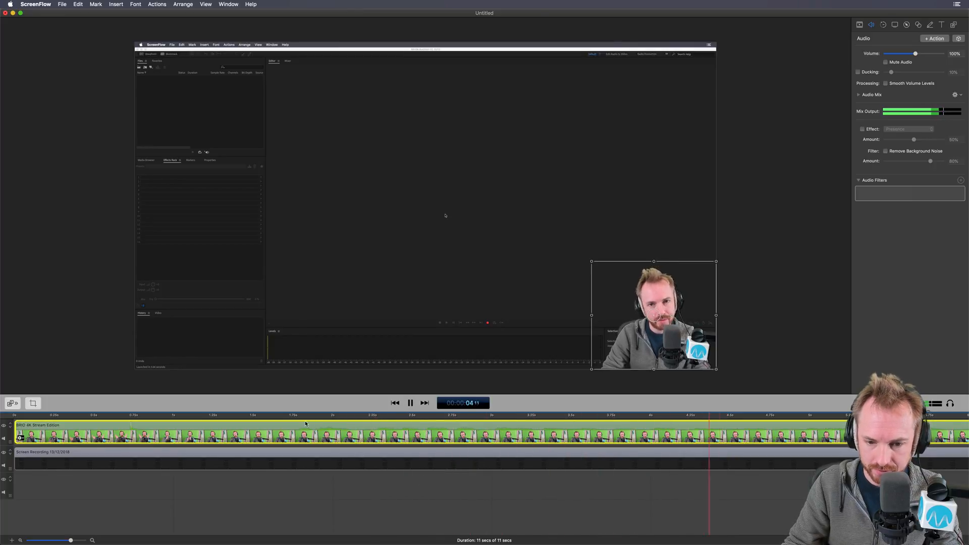
key(space)
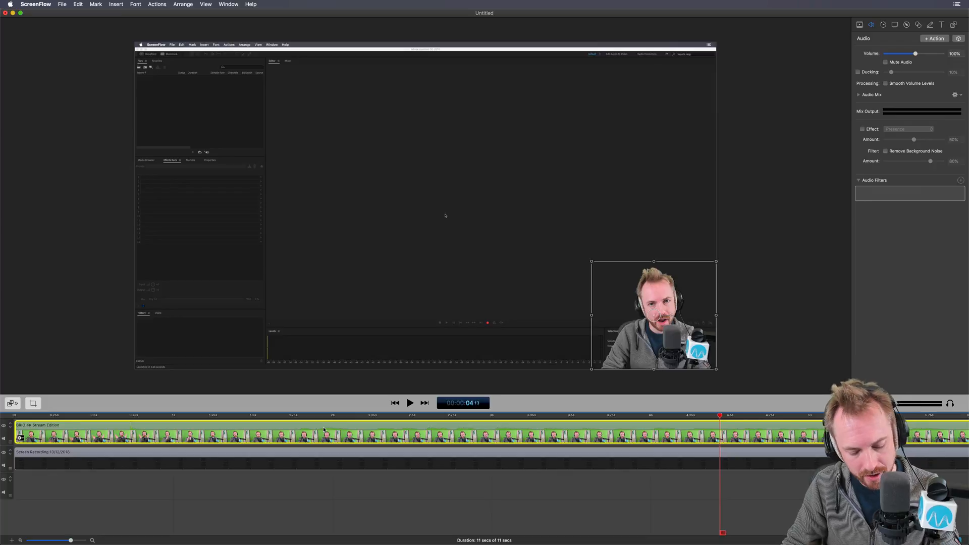
key(super+e)
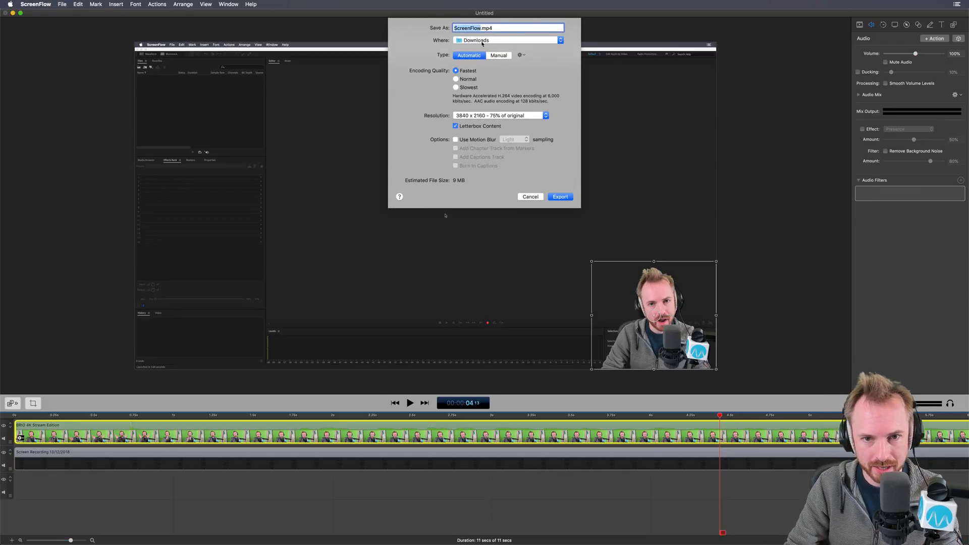
Step: Export the unfiltered movie, reapply the audio preset, and export a second copy as ScreenFlow-Presets.mp4
click(561, 198)
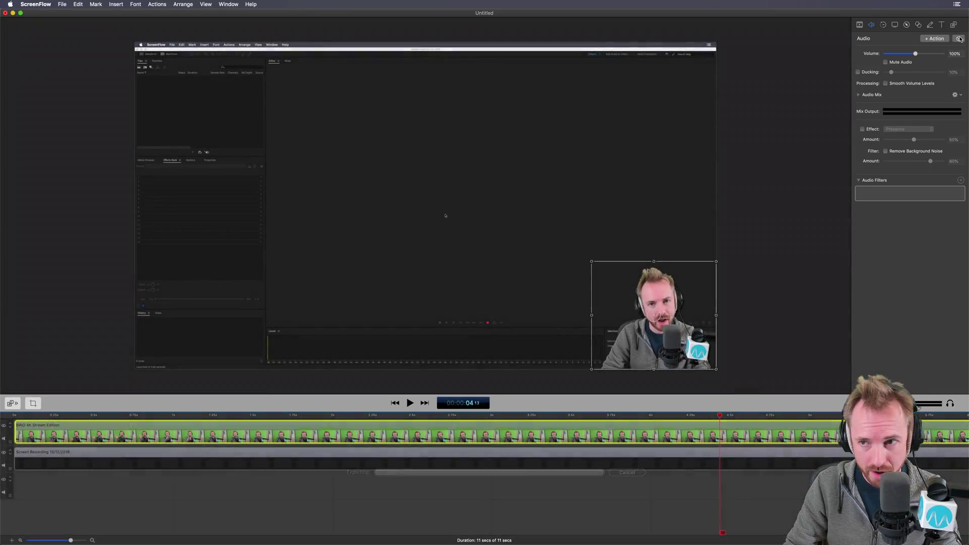
click(959, 39)
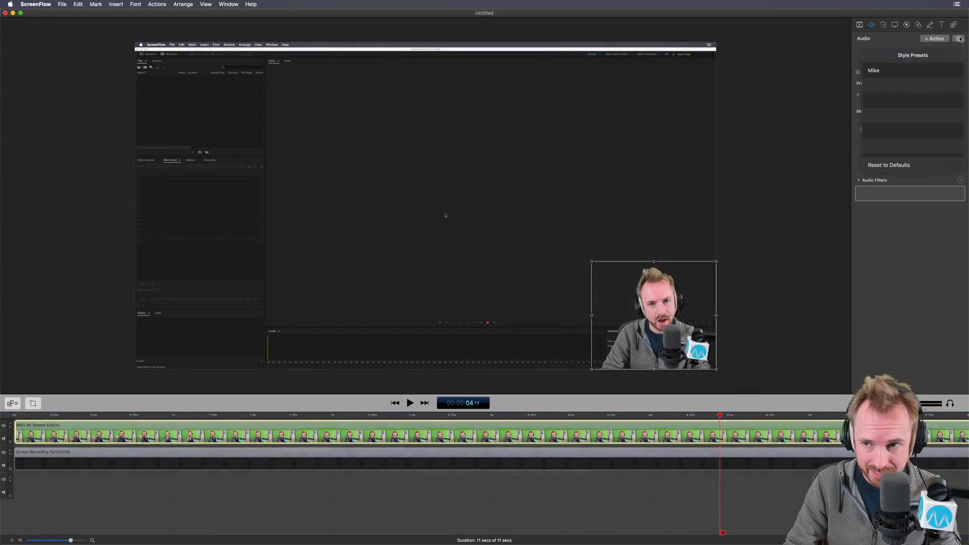
click(913, 70)
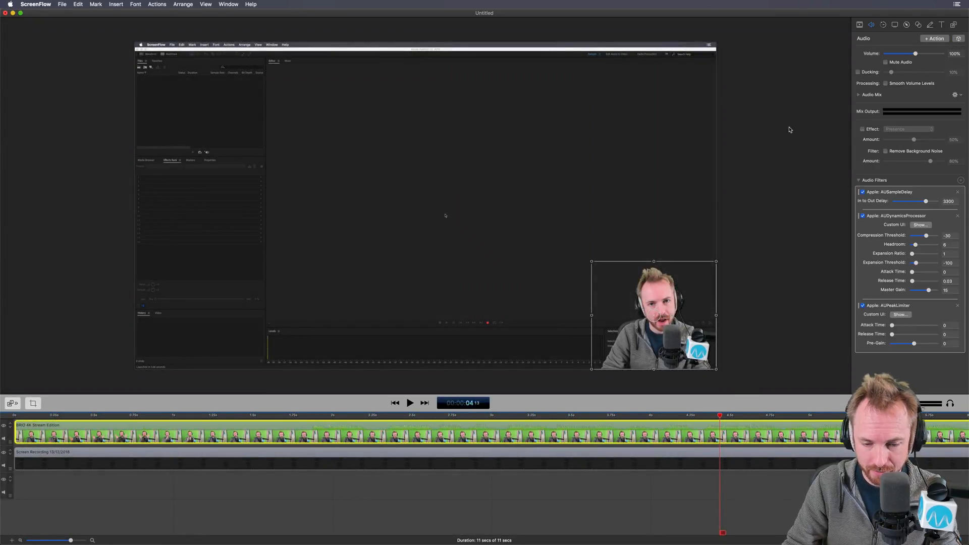
key(super+e)
text(ScreenFlow-P)
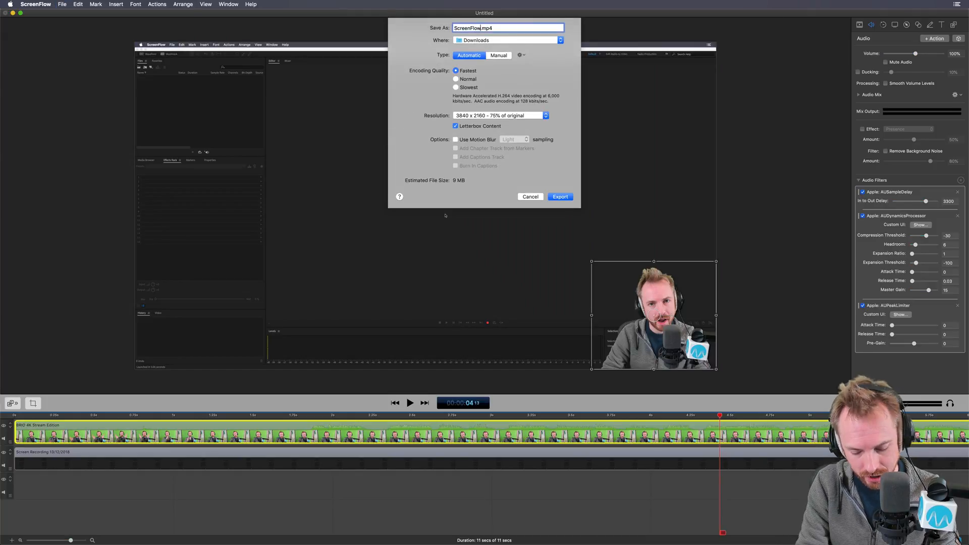
text(resets)
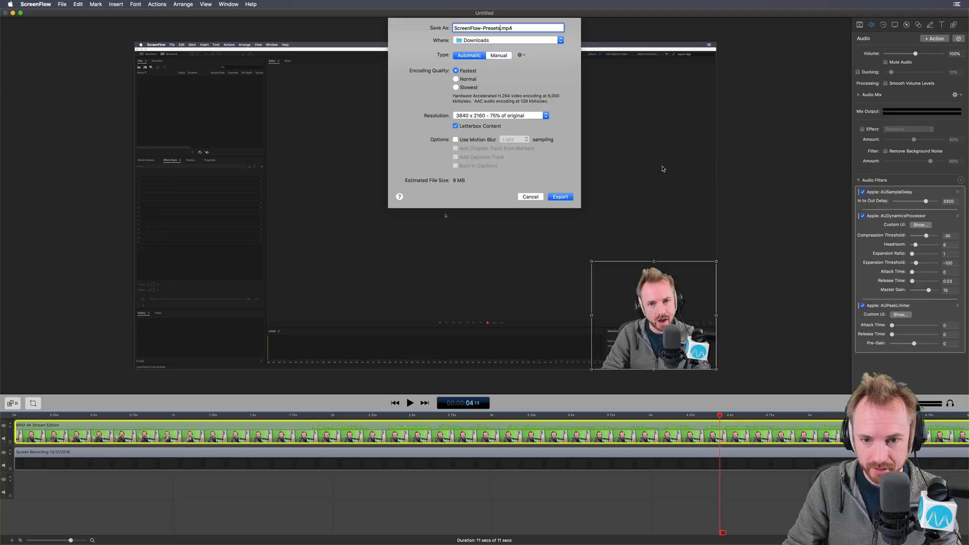
click(561, 197)
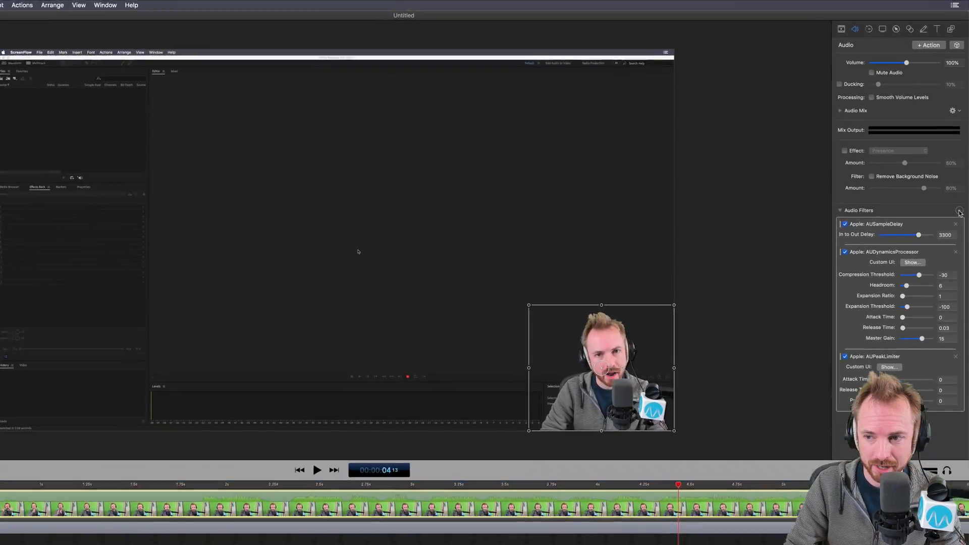
Step: Search the audio plugin list for 'apple', then refine to 'peak' showing Apple: AUPeakLimiter
click(961, 212)
scroll(913, 176, down, 3)
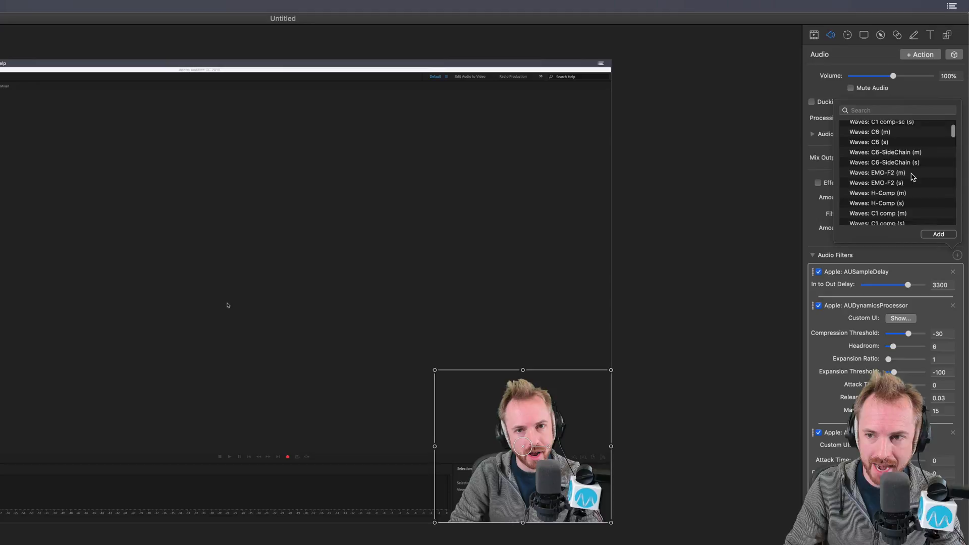
scroll(912, 177, down, 5)
scroll(913, 176, down, 5)
scroll(912, 177, down, 5)
scroll(913, 177, down, 5)
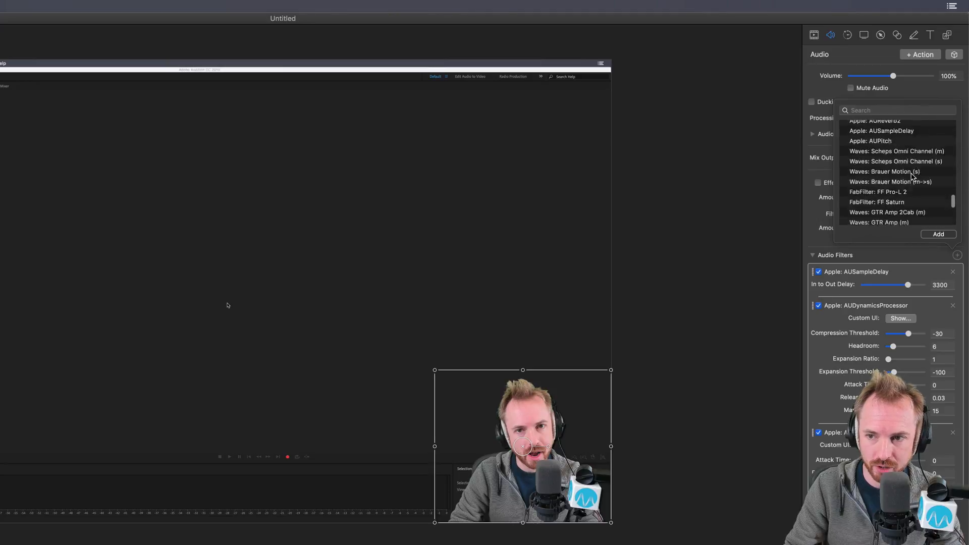
scroll(913, 177, down, 5)
scroll(913, 176, down, 5)
click(867, 111)
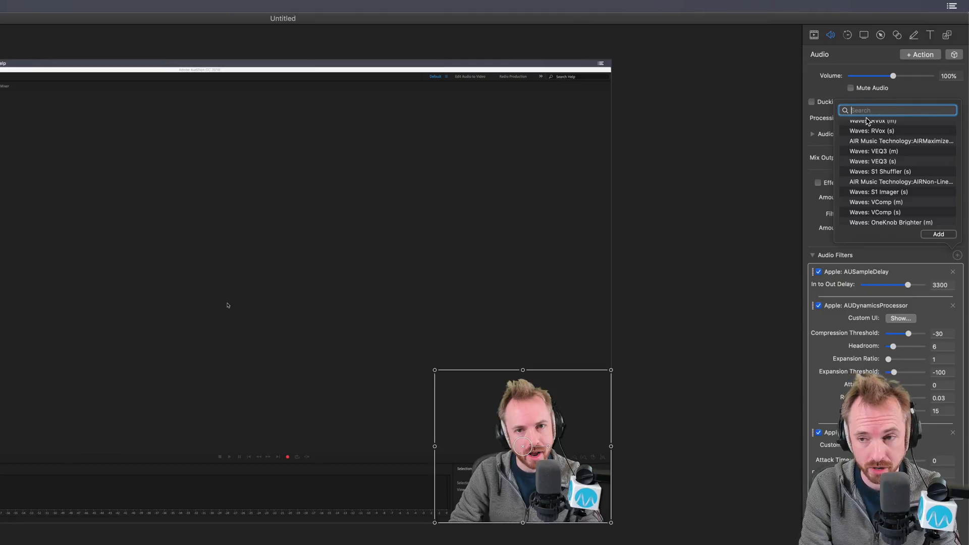
text(apples)
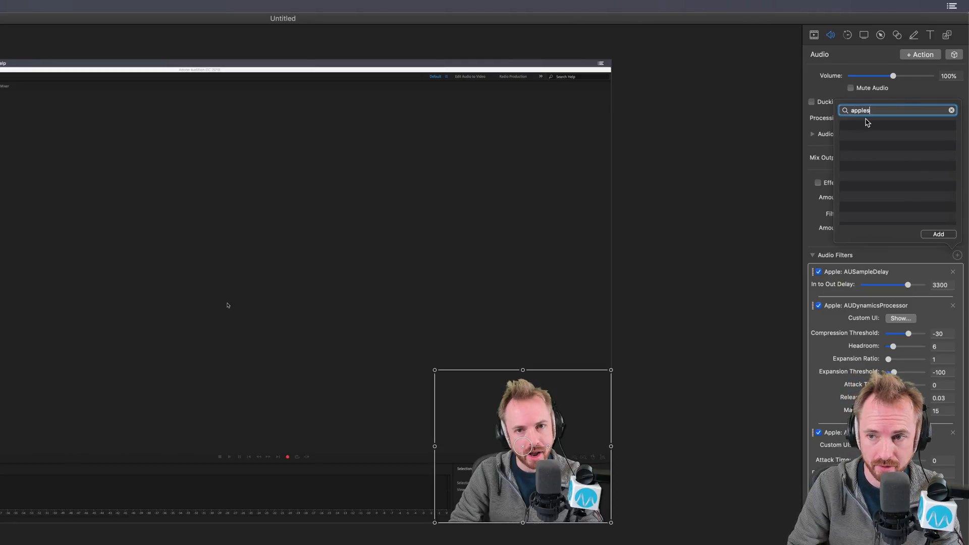
key(BackSpace)
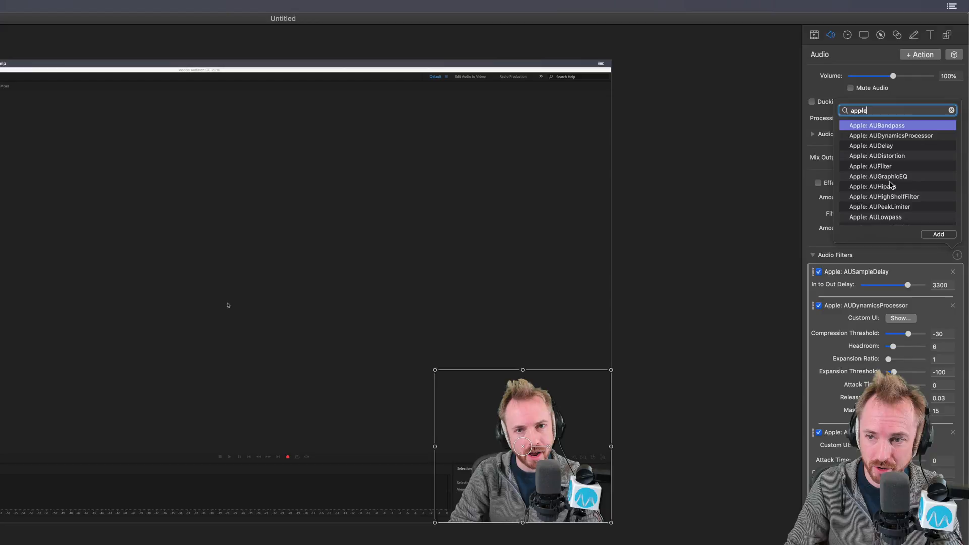
scroll(891, 186, down, 3)
scroll(892, 186, down, 2)
scroll(892, 188, down, 5)
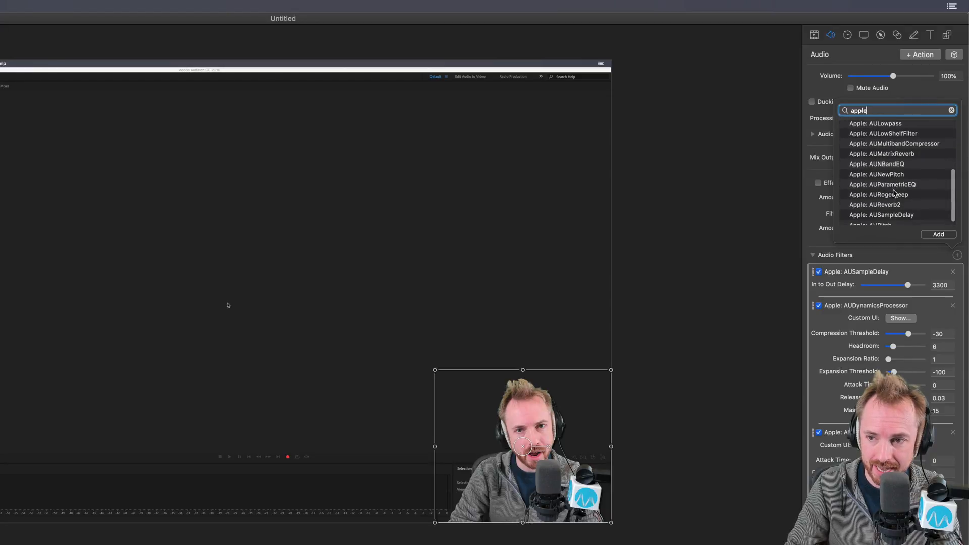
scroll(891, 177, up, 2)
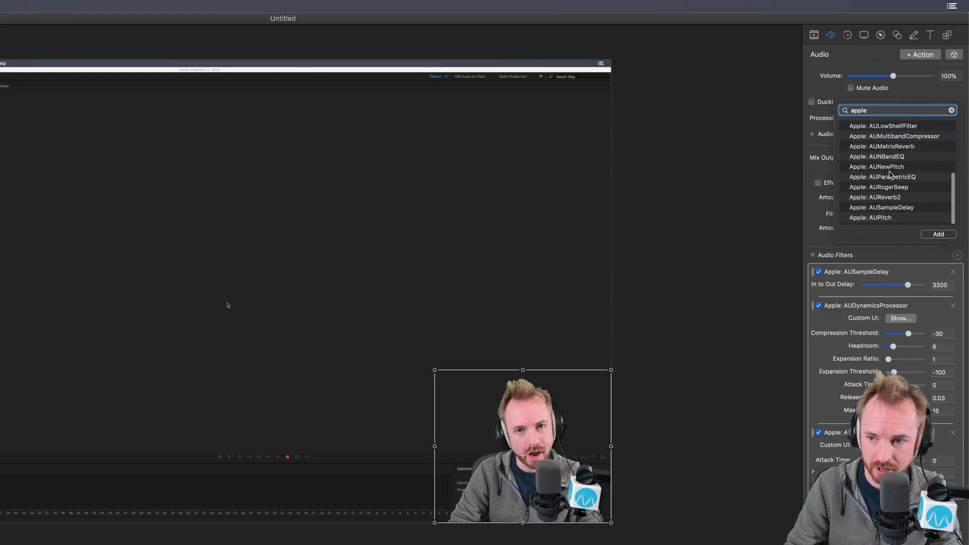
scroll(893, 188, up, 1)
scroll(893, 188, up, 3)
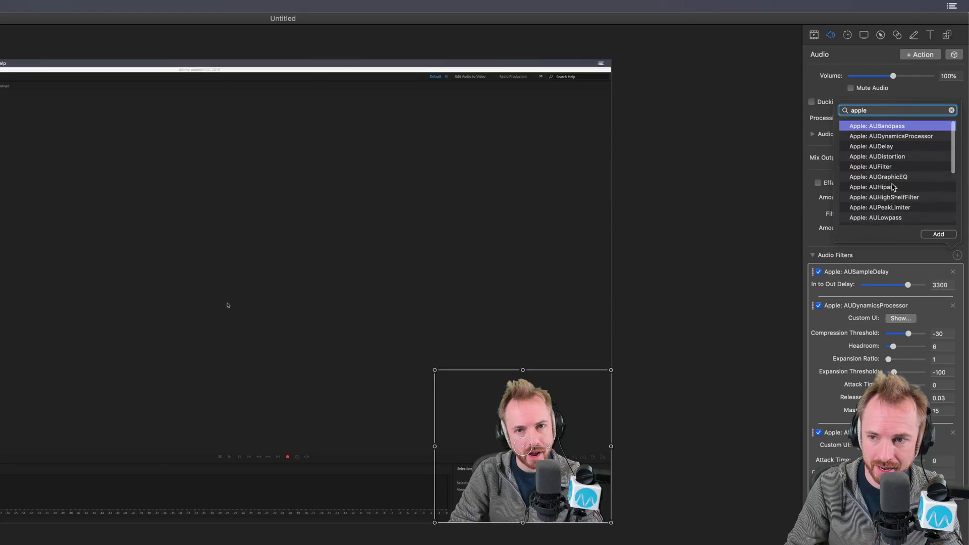
text( peak)
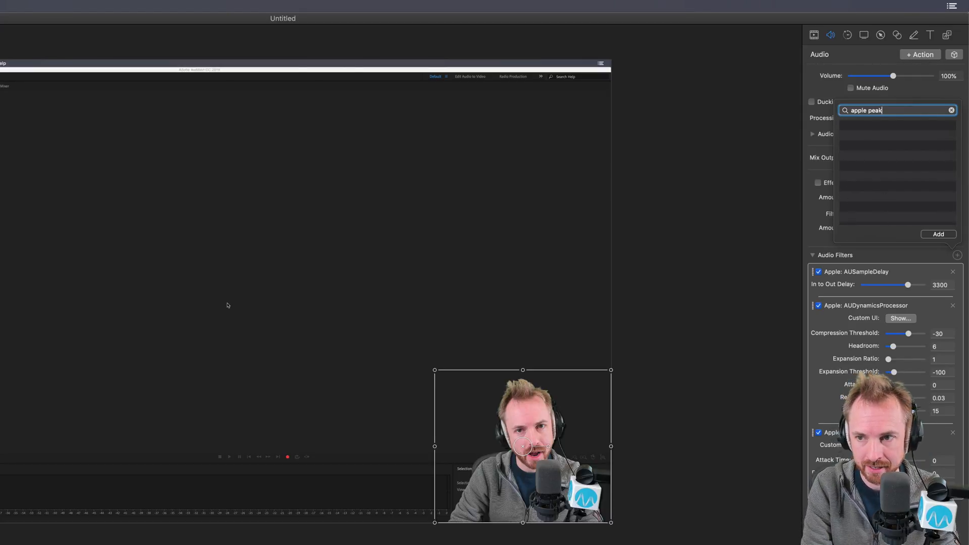
key(BackSpace)
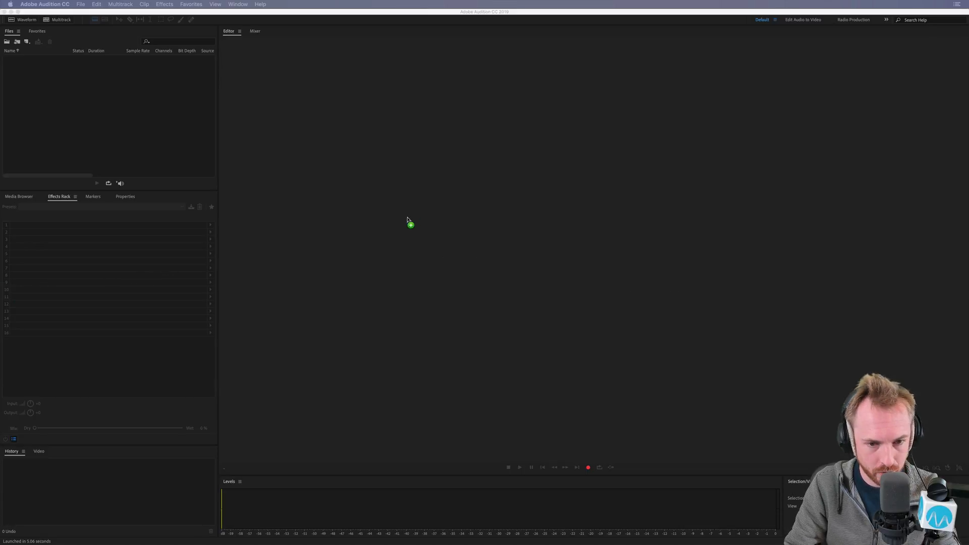
Step: Import ScreenFlow.mp4 into Audition and play ScreenFlow-Presets.mp4 from before the speech
drag(407, 223, 398, 262)
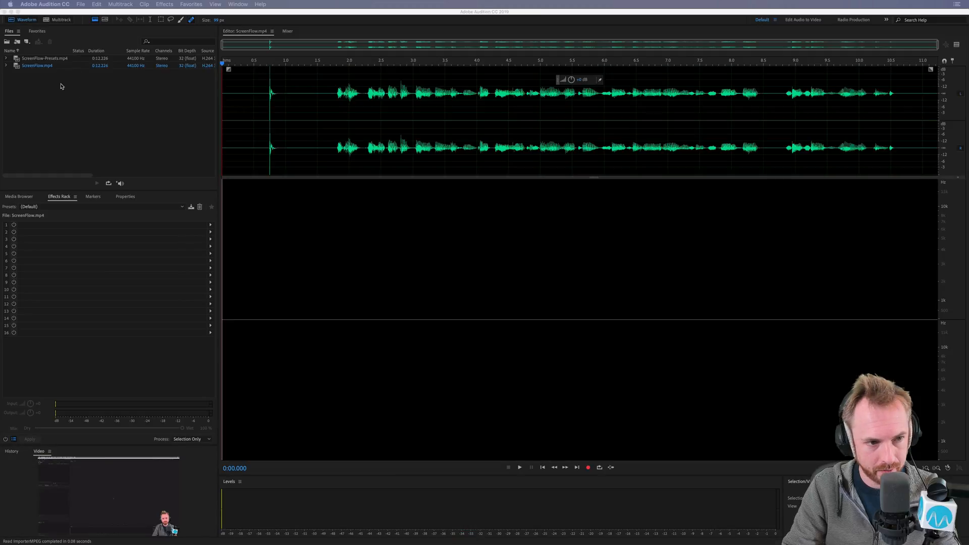
click(52, 71)
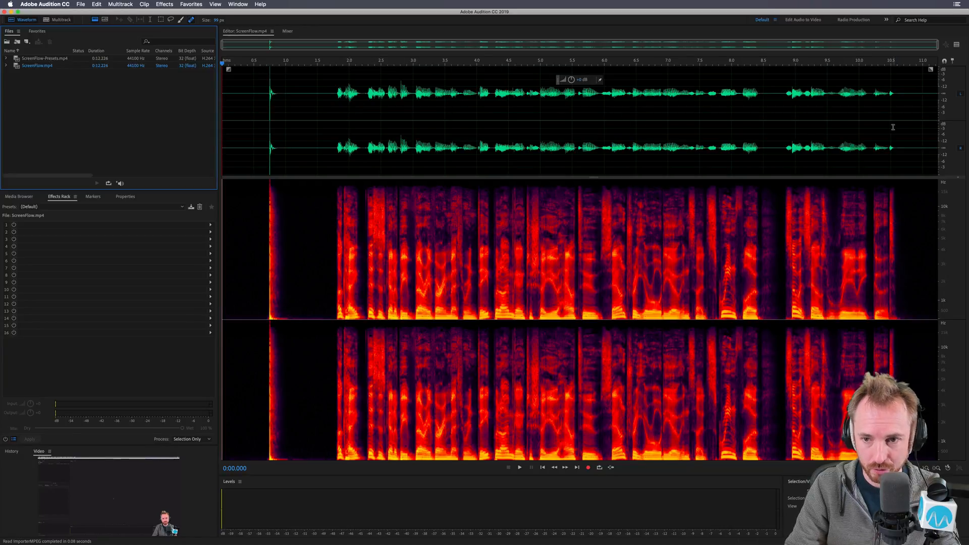
double_click(48, 59)
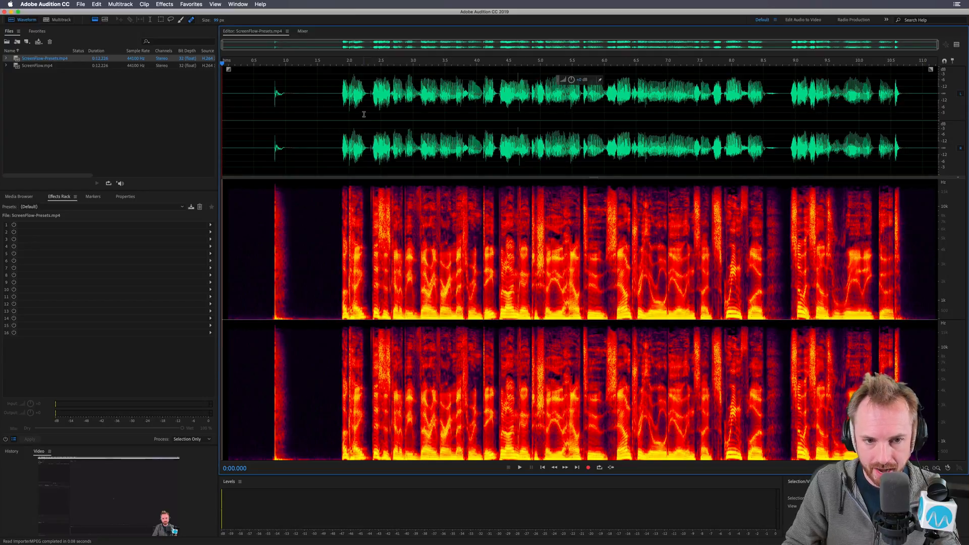
click(340, 124)
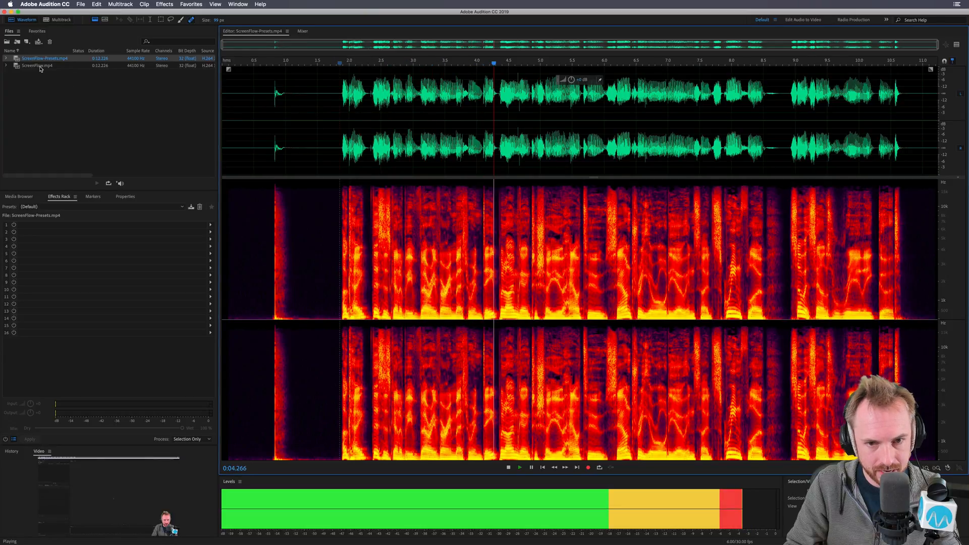
Step: Play ScreenFlow.mp4 from the start of the speech for comparison, then leave Audition
double_click(41, 66)
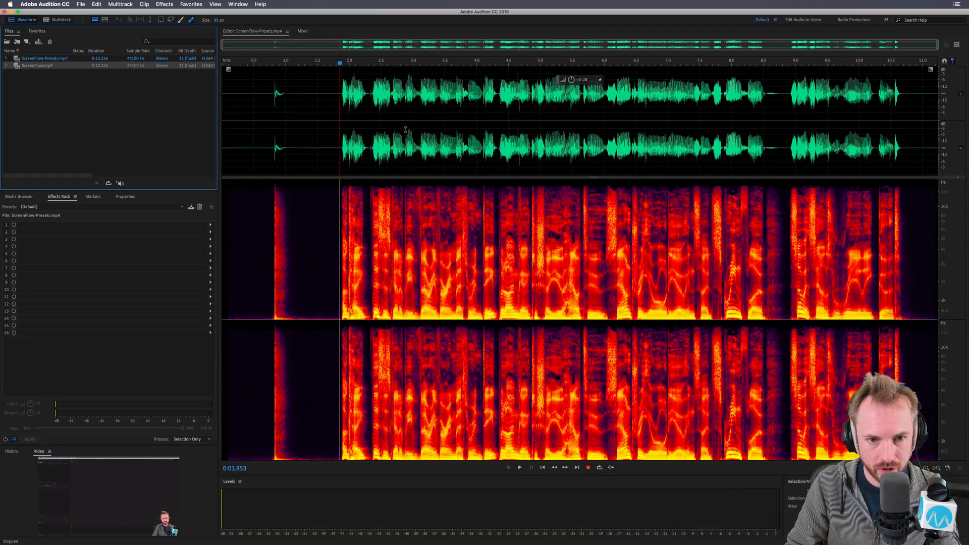
click(335, 107)
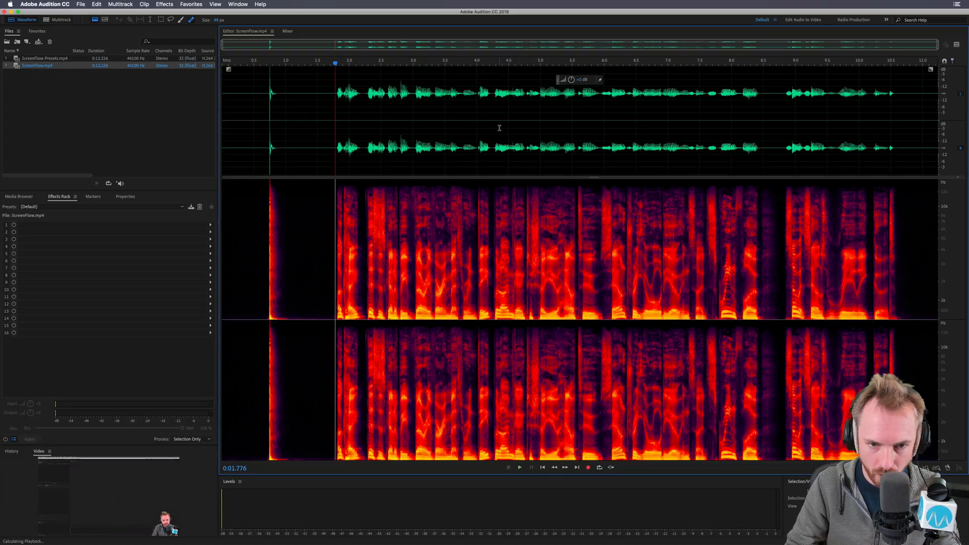
key(space)
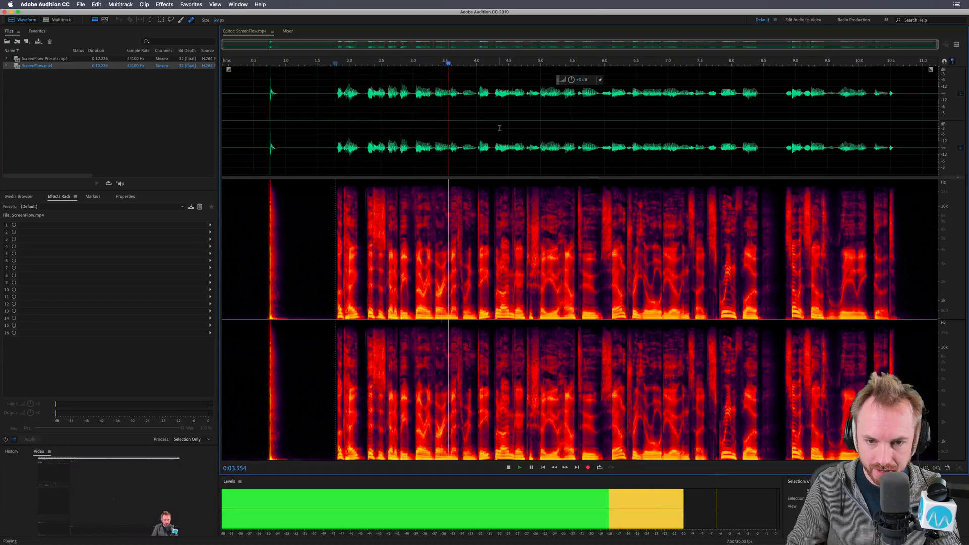
key(space)
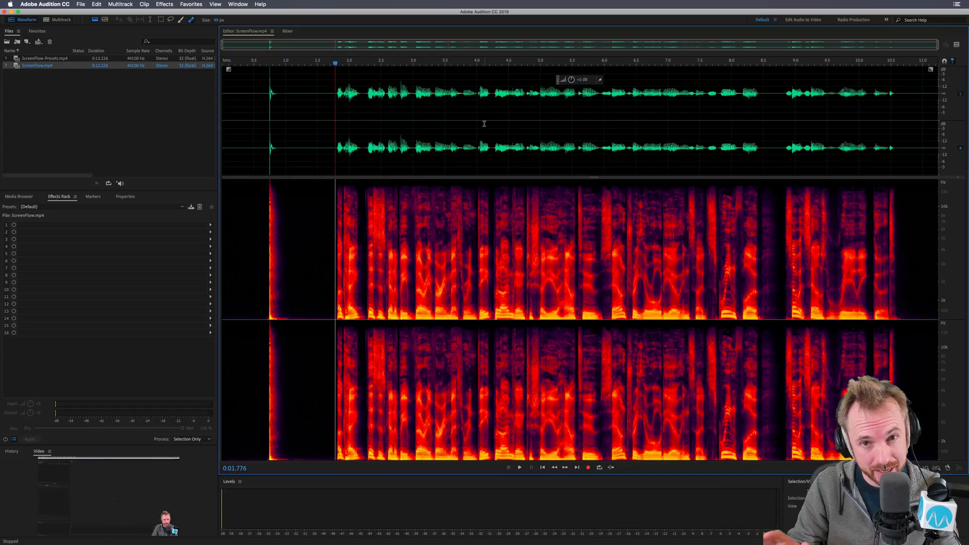
key(super+Tab)
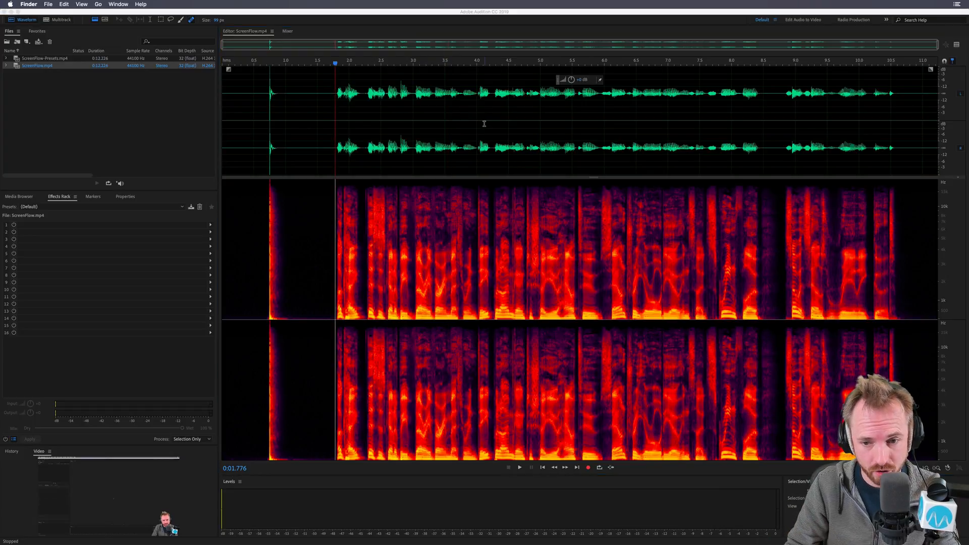
Step: Return to ScreenFlow and select the webcam clip to show its three-filter audio chain
key(super+Tab)
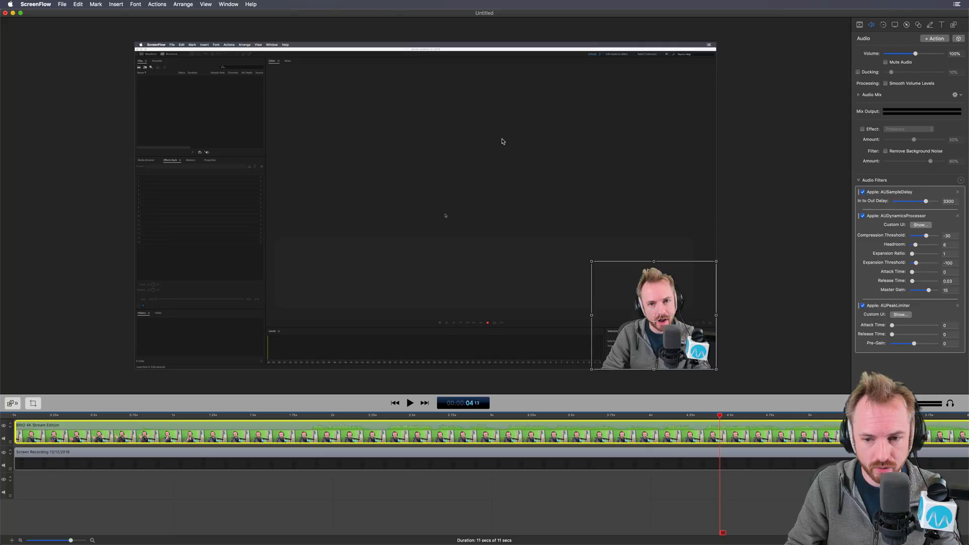
click(752, 335)
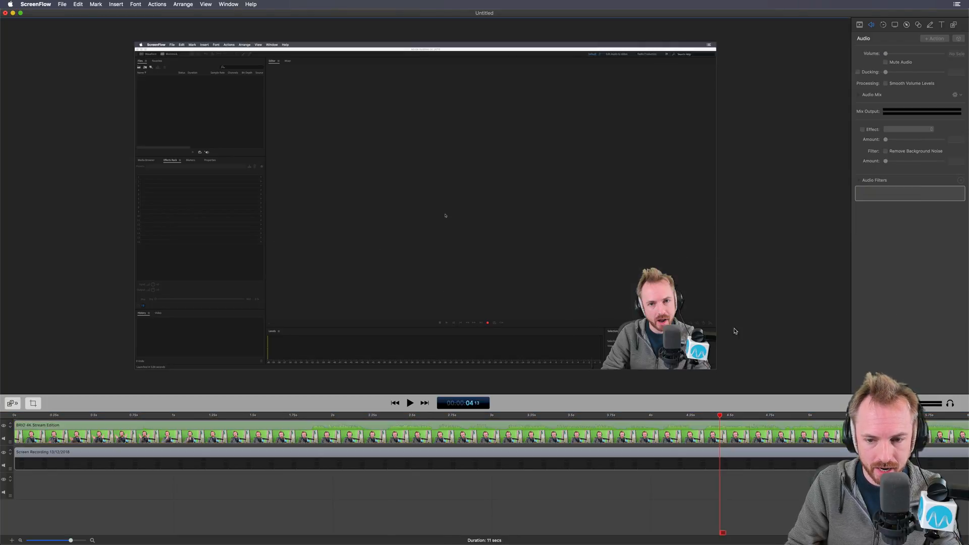
click(313, 417)
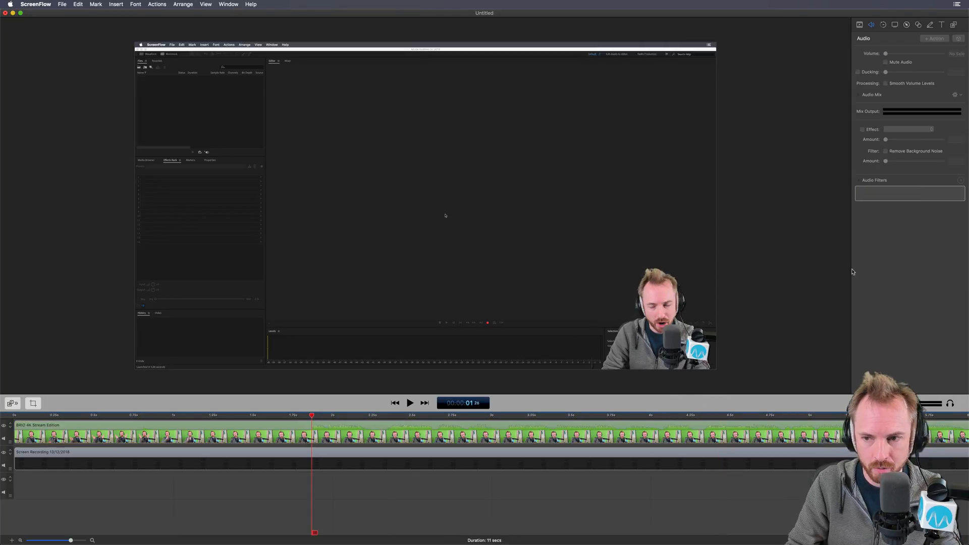
click(733, 434)
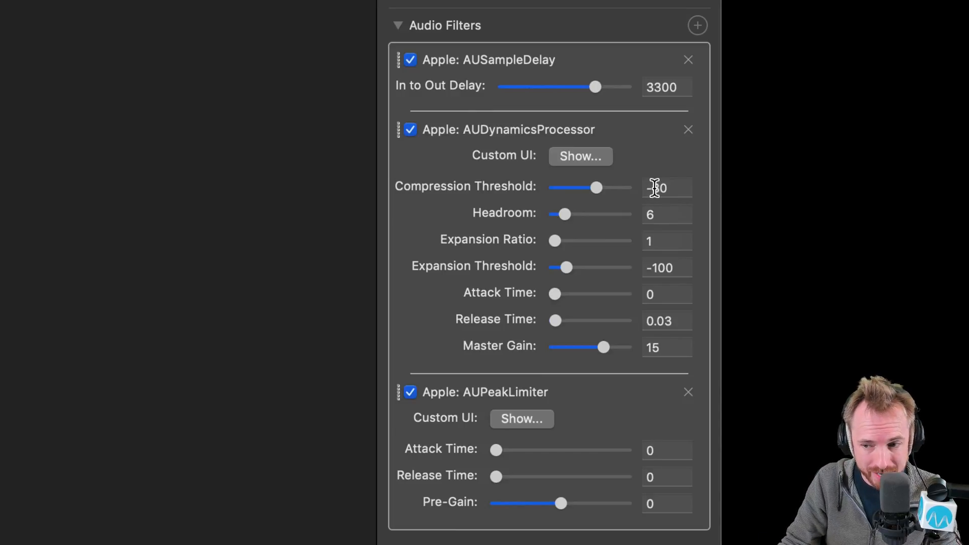
click(677, 347)
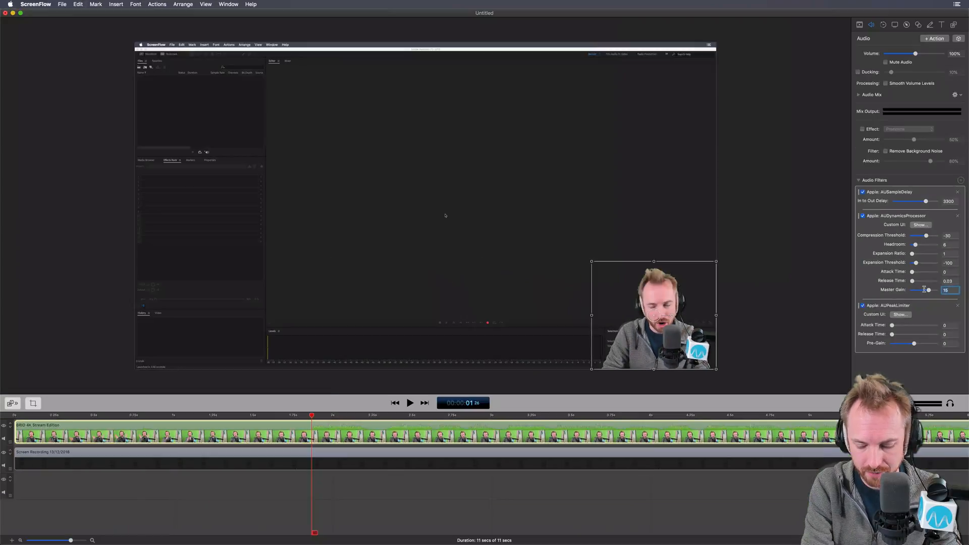
text(0)
key(Return)
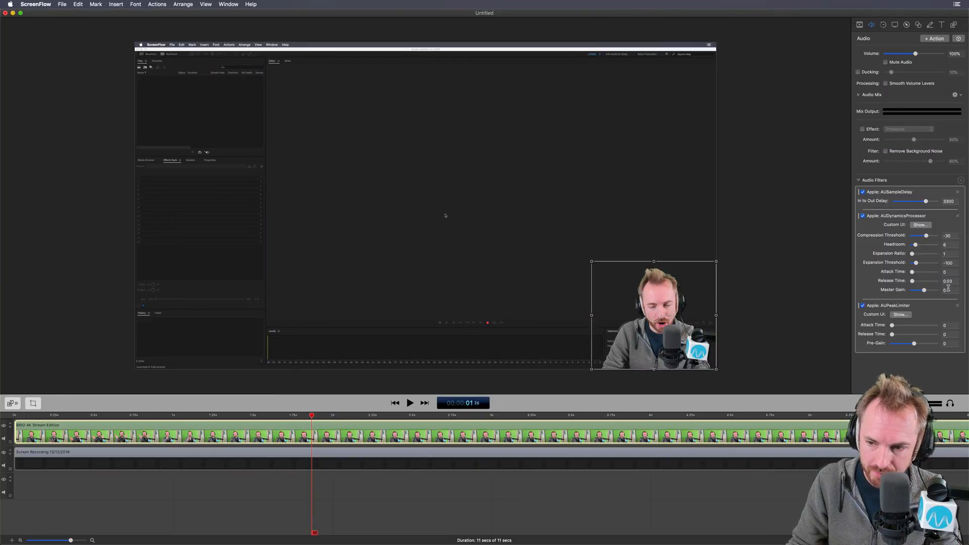
text(30)
key(Return)
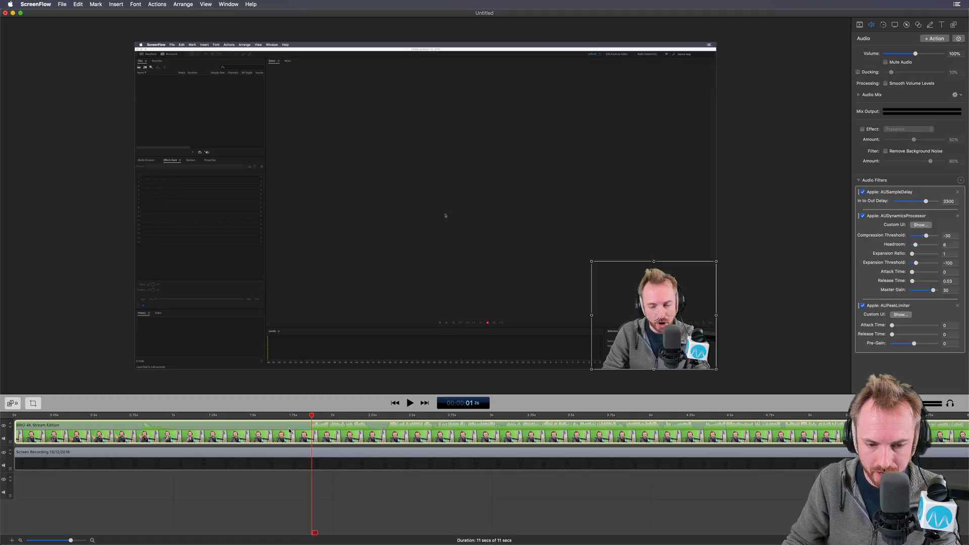
click(948, 290)
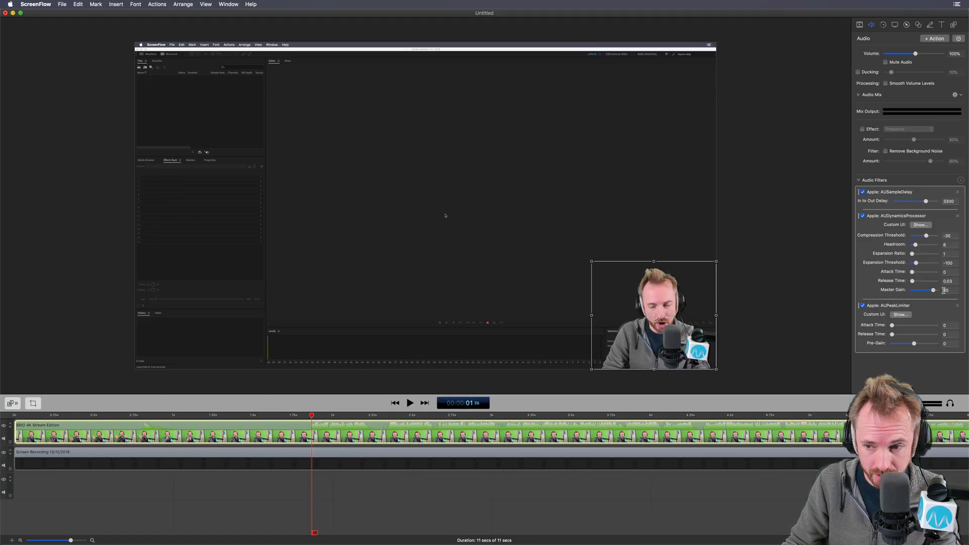
text(15)
key(Return)
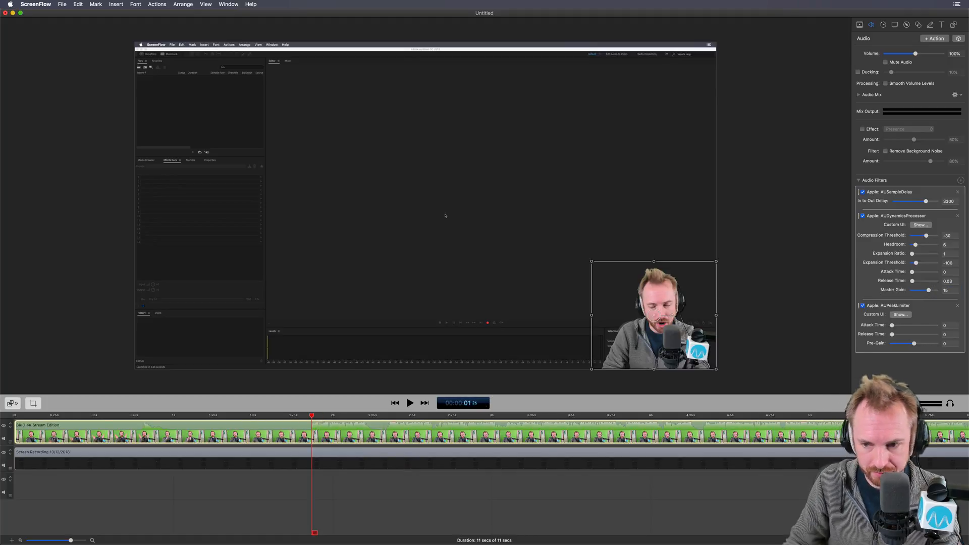